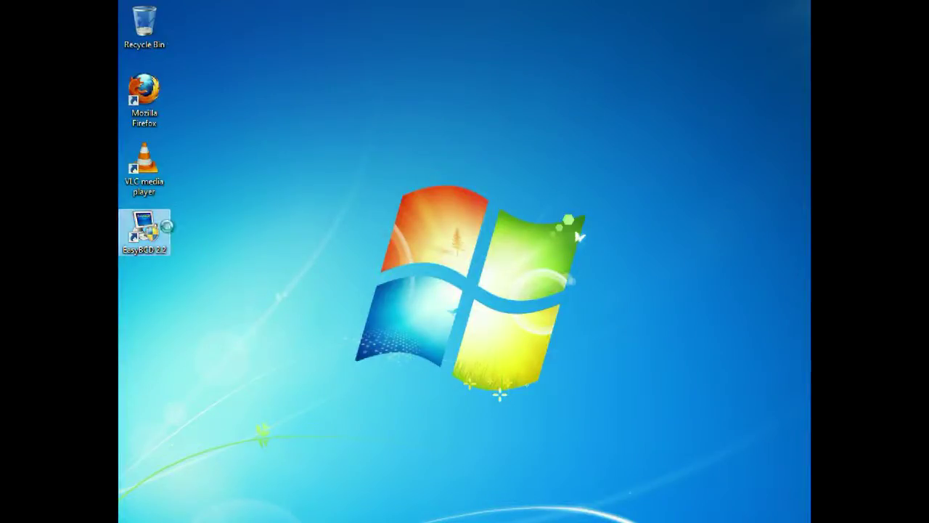
# - Launch EasyBCD 2.2 as administrator, approve the UAC prompt, choose English and accept the licence notice
pyautogui.rightClick(168, 227)
pyautogui.click(218, 282)
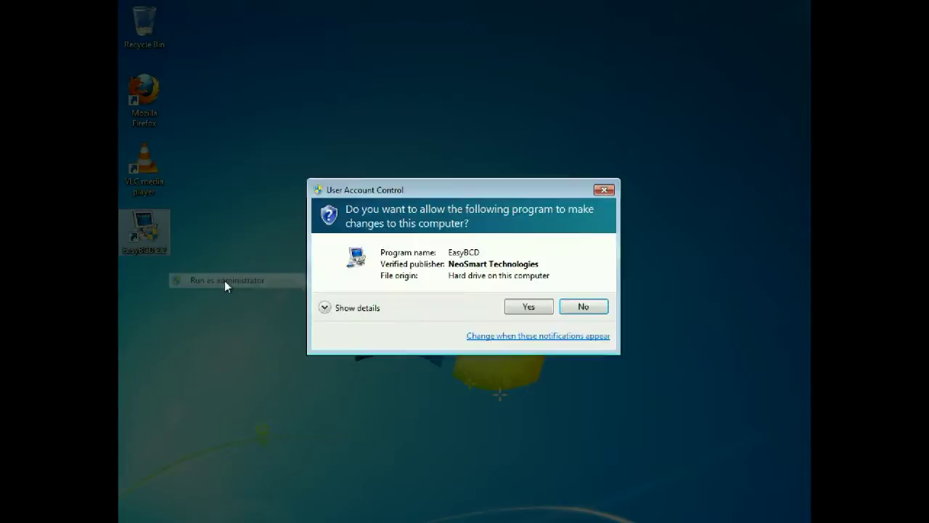
pyautogui.click(539, 306)
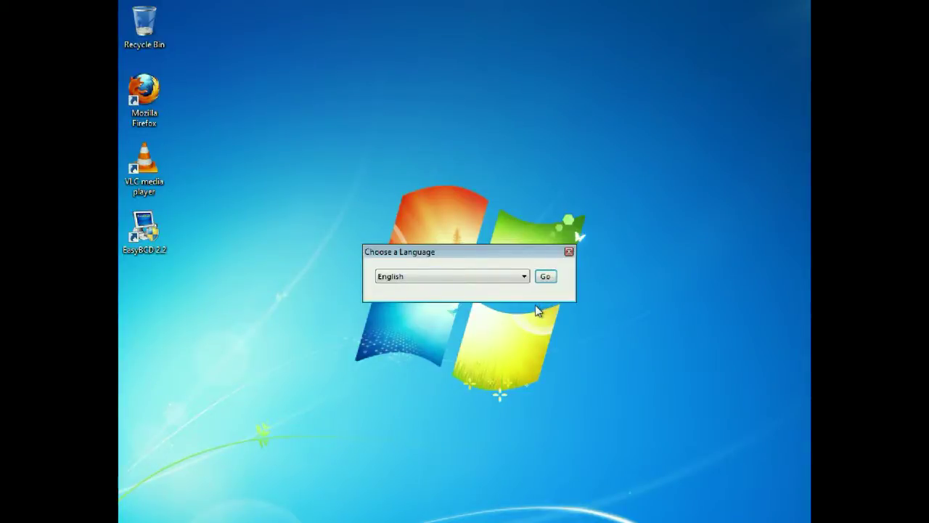
pyautogui.click(545, 276)
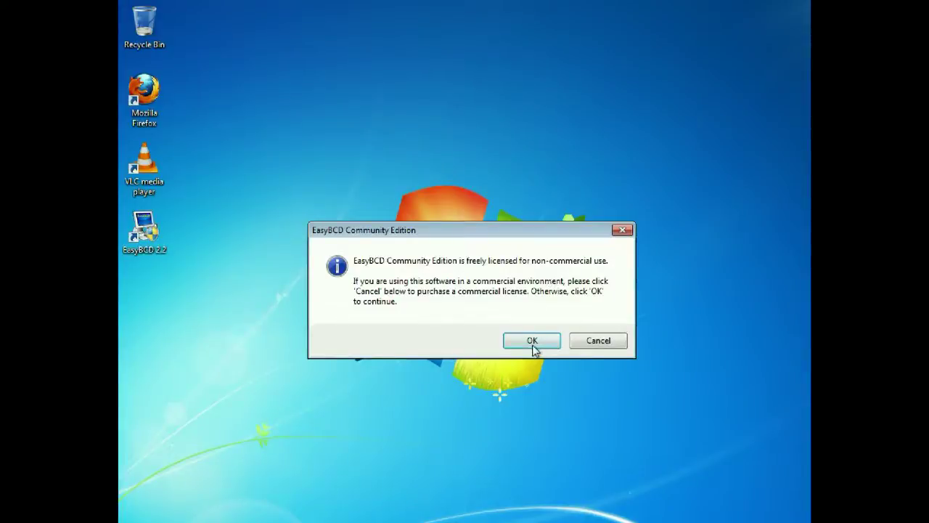
pyautogui.click(532, 347)
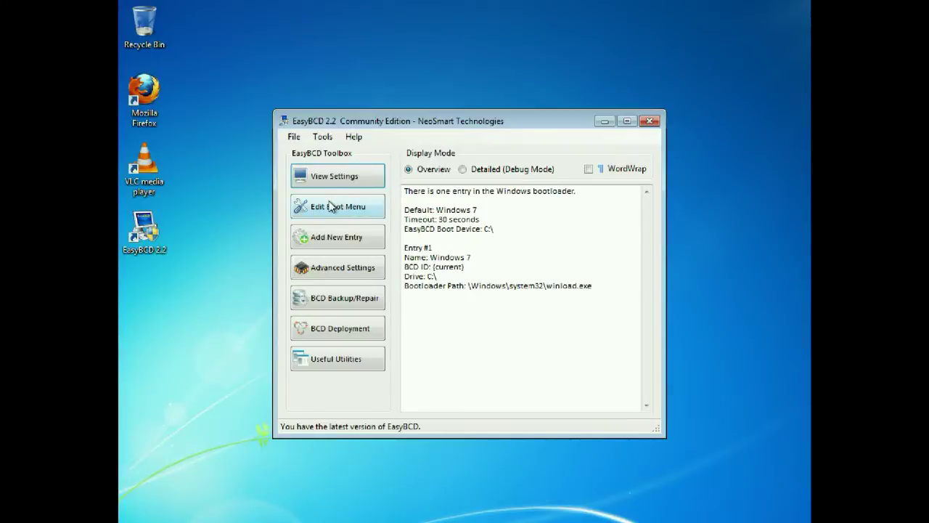
# - Add a new Linux/BSD entry of type GRUB 2 and begin clearing the default name
pyautogui.click(324, 243)
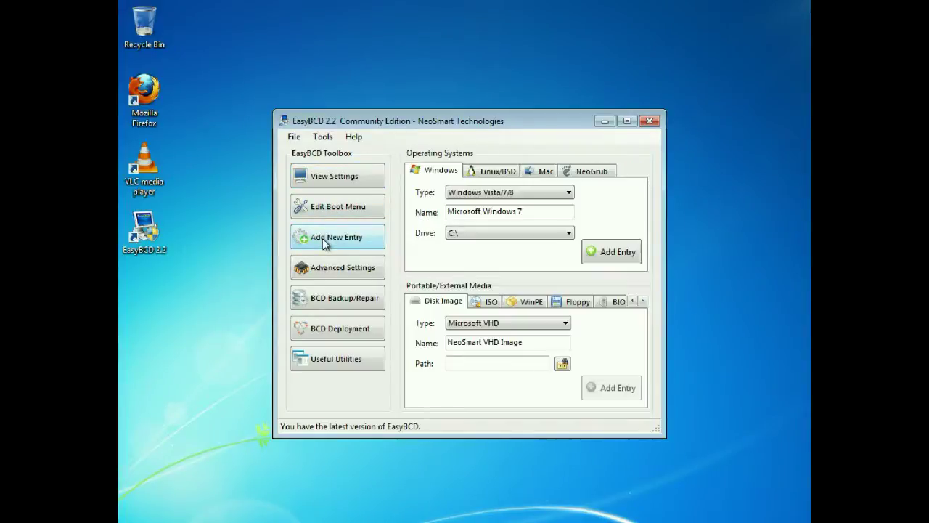
pyautogui.click(506, 176)
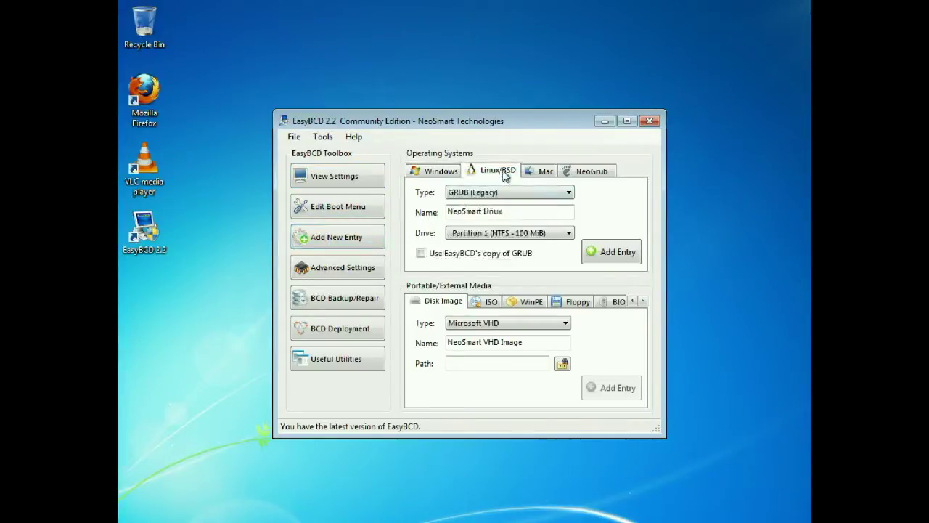
pyautogui.click(569, 193)
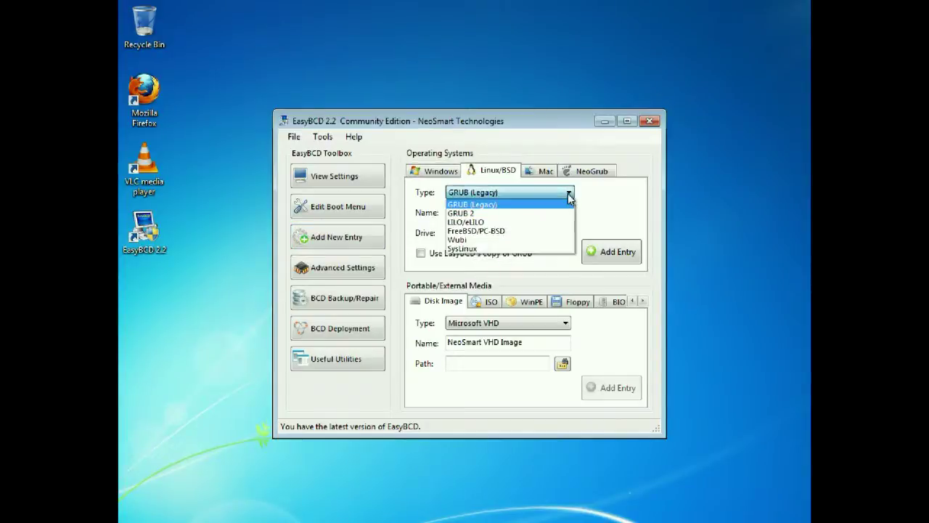
pyautogui.click(473, 213)
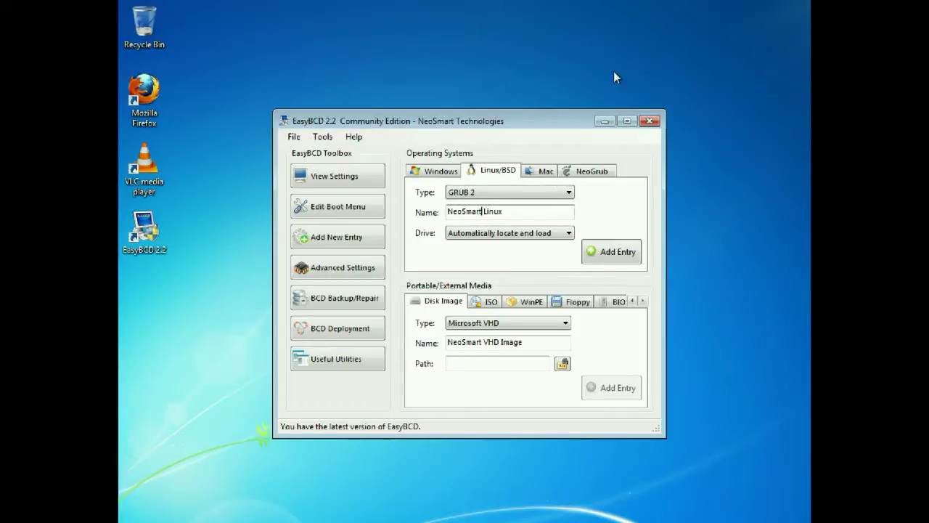
pyautogui.press('BackSpace')
pyautogui.press('BackSpace')
pyautogui.press('BackSpace')
pyautogui.press('BackSpace')
pyautogui.press('BackSpace')
pyautogui.press('BackSpace')
pyautogui.press('BackSpace')
pyautogui.press('BackSpace')
pyautogui.press('BackSpace')
# - Name the entry 'Linux Mint' and set its drive to Partition 1 (Linux - 7 GiB)
pyautogui.write('Mint')
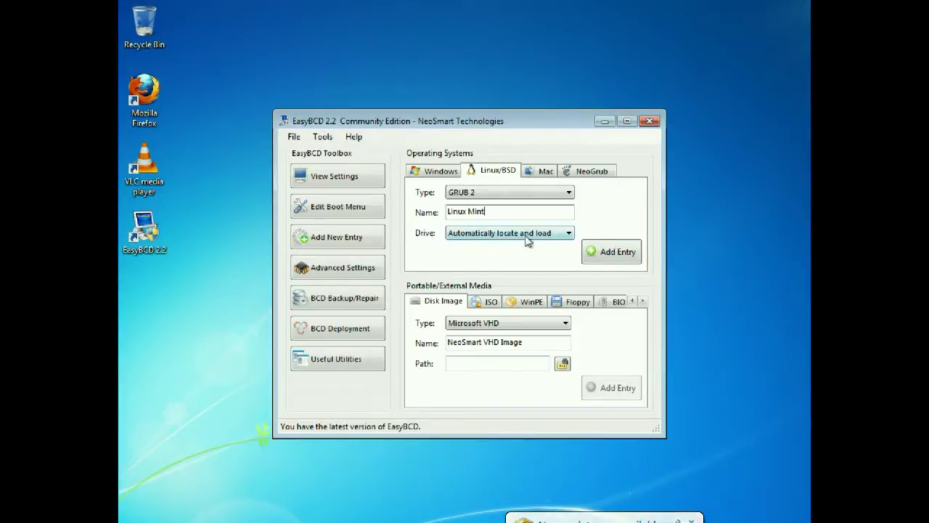
pyautogui.click(550, 234)
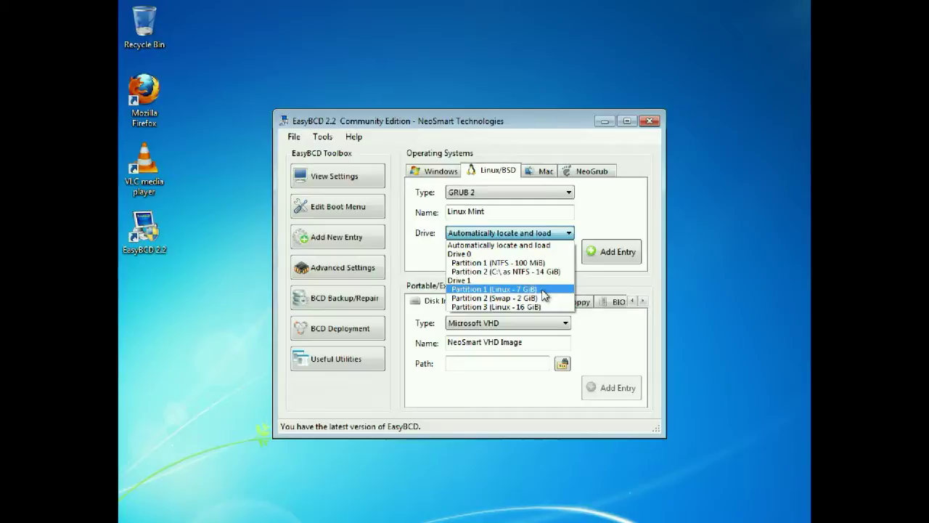
pyautogui.click(543, 289)
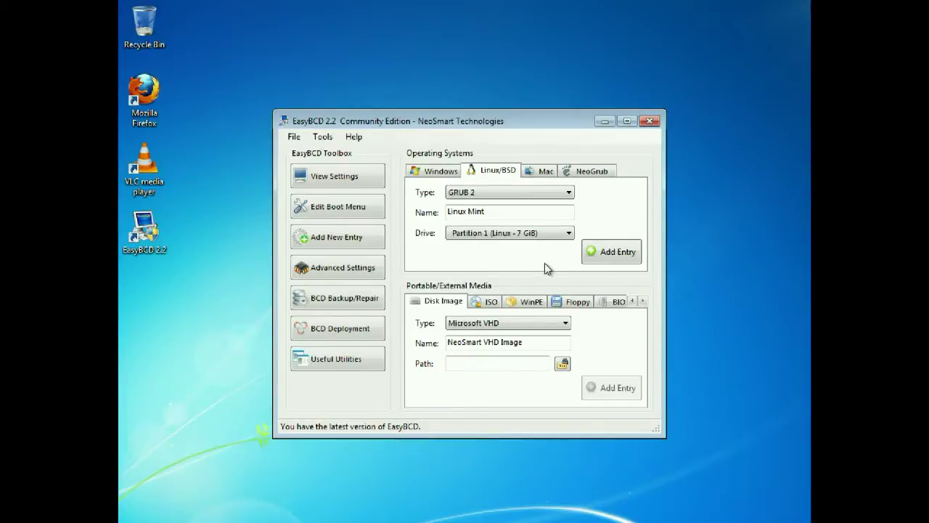
pyautogui.click(330, 180)
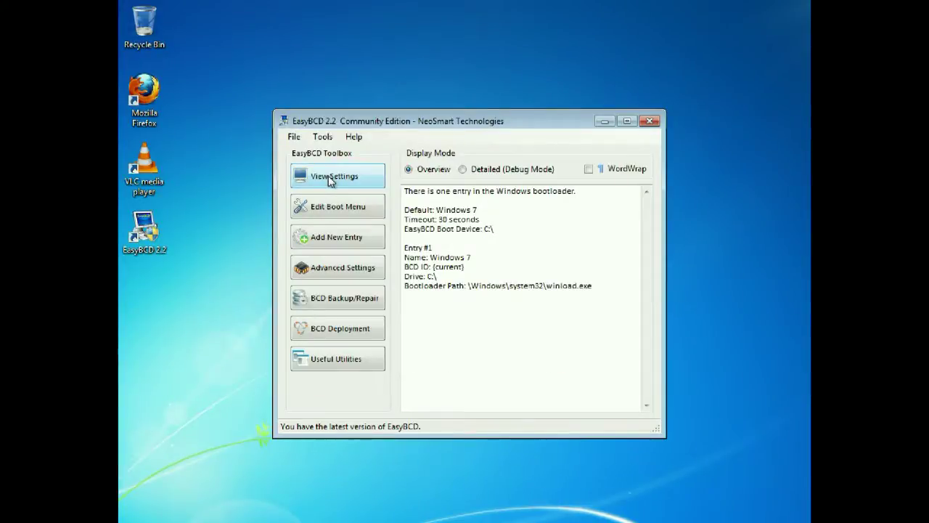
# - Add the Linux Mint entry and confirm the overview lists Windows 7 and Linux Mint
pyautogui.click(345, 244)
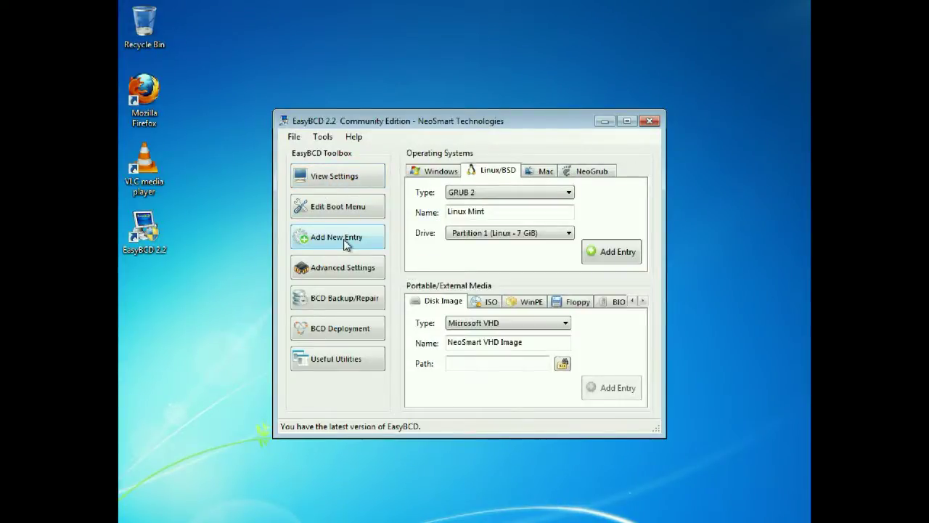
pyautogui.click(609, 254)
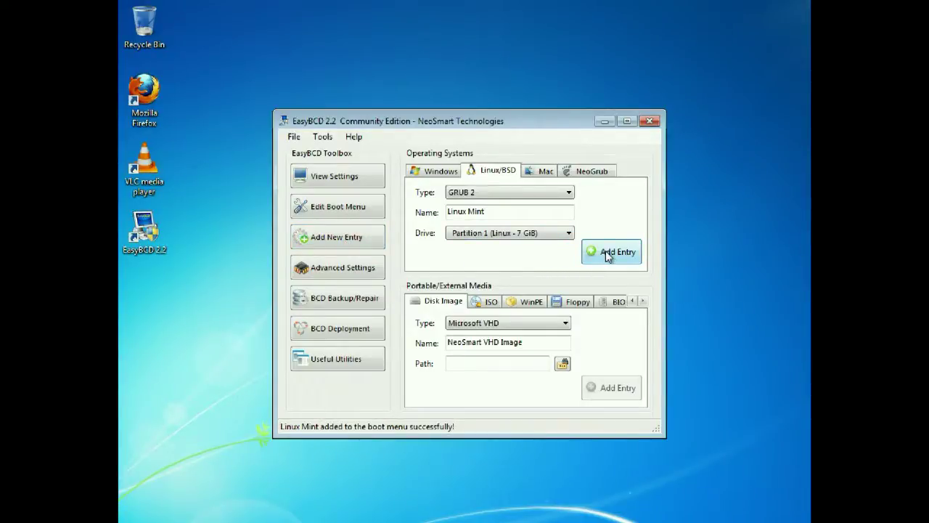
pyautogui.click(338, 181)
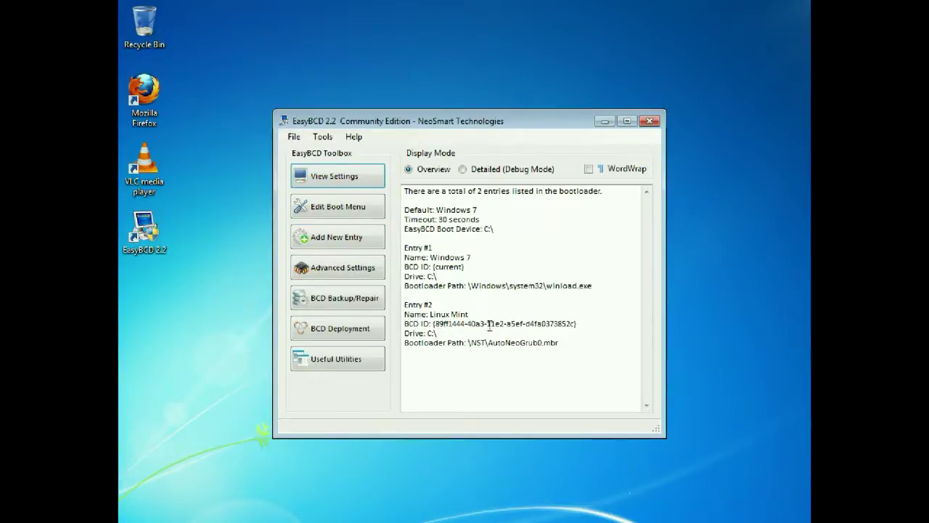
# - Try reordering entries and switching the default, then leave Windows 7 first and default
pyautogui.click(350, 209)
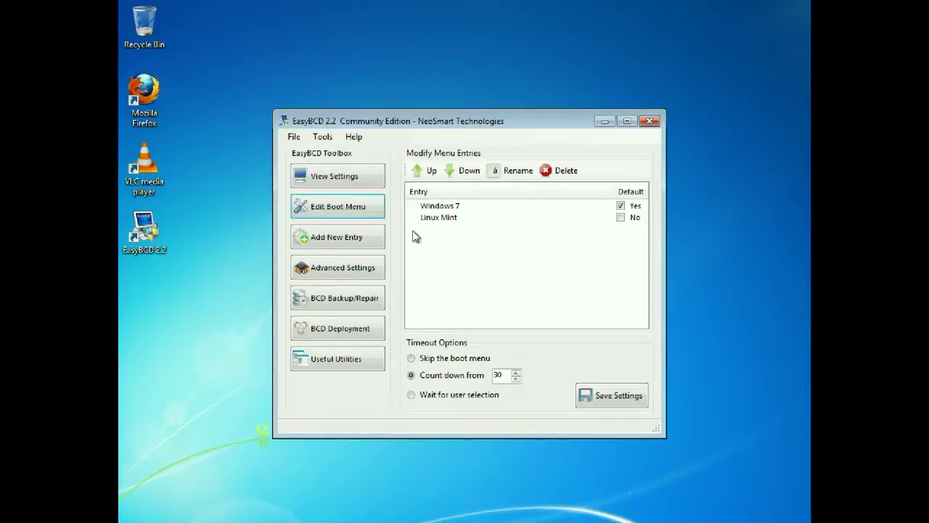
pyautogui.click(442, 209)
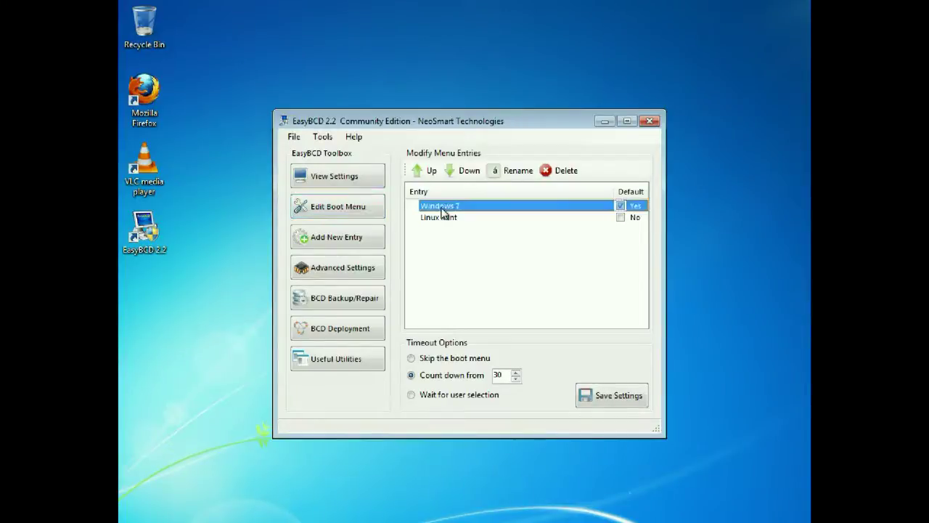
pyautogui.click(468, 172)
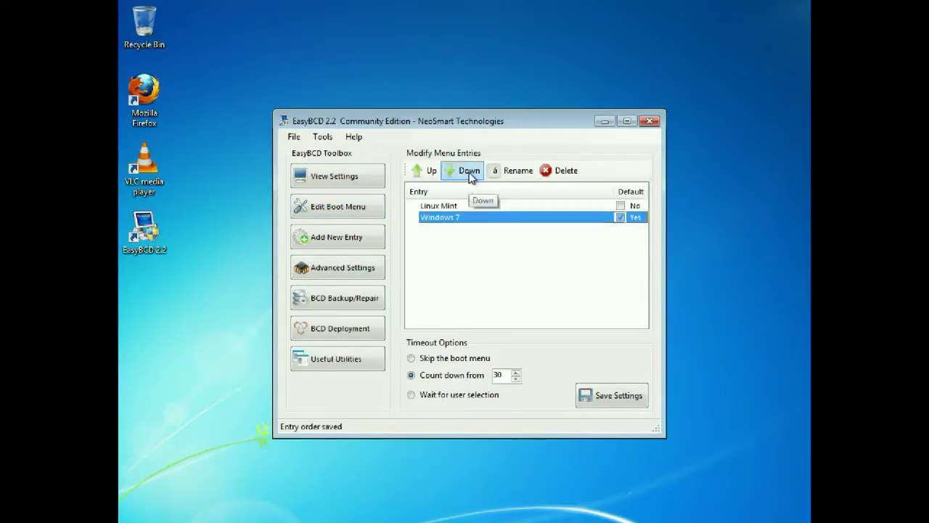
pyautogui.click(525, 298)
pyautogui.click(621, 205)
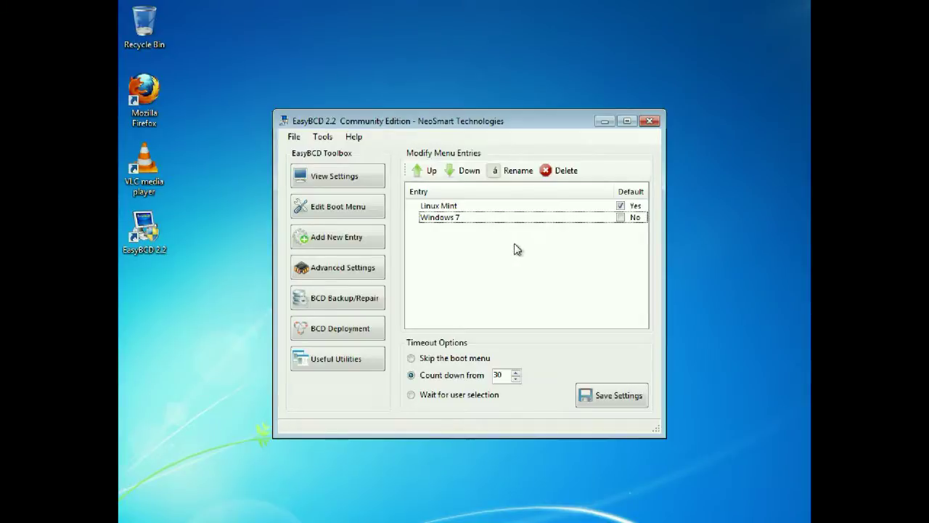
pyautogui.click(621, 217)
pyautogui.click(446, 218)
pyautogui.click(424, 172)
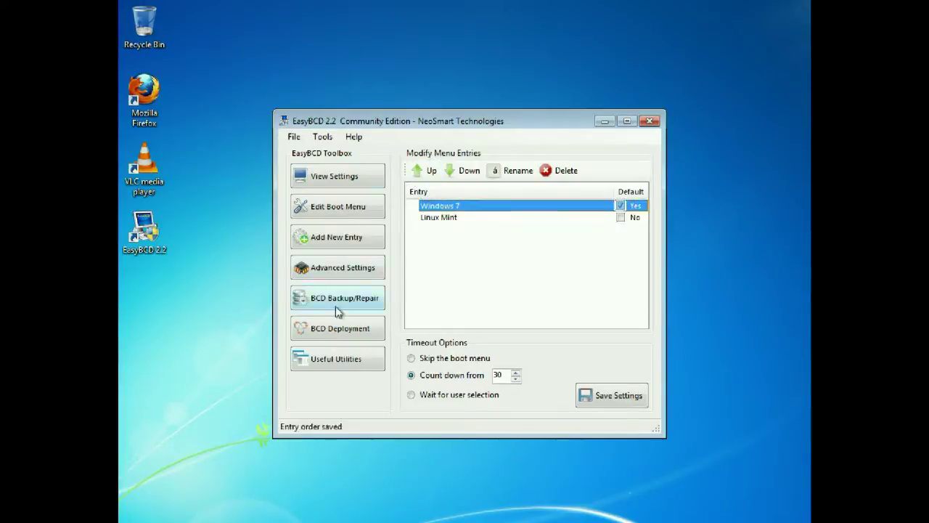
pyautogui.click(504, 302)
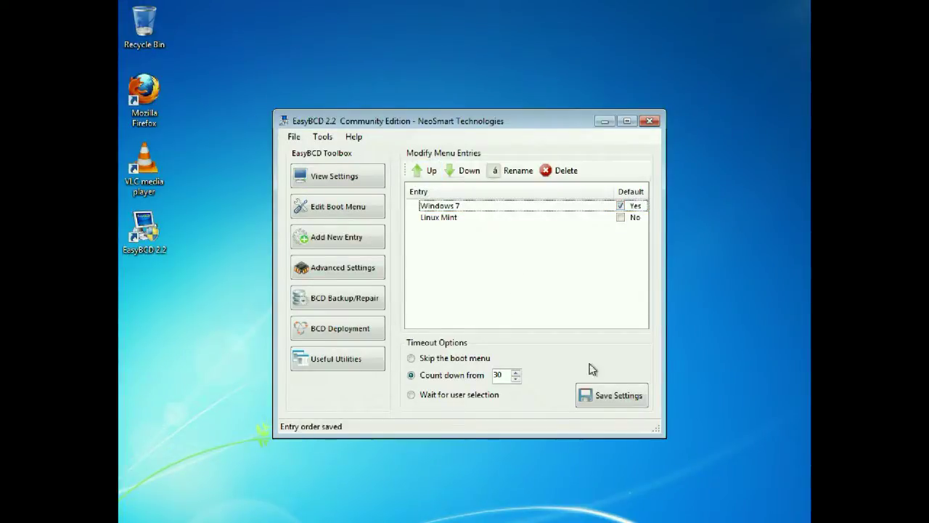
# - Set the boot menu countdown to 5 seconds, save, verify it and close EasyBCD
pyautogui.click(503, 375)
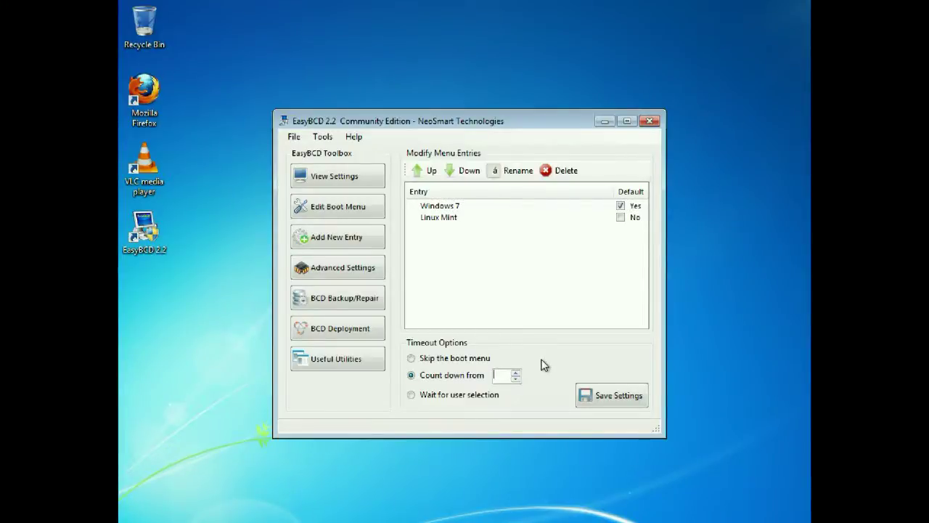
pyautogui.write('5')
pyautogui.click(613, 400)
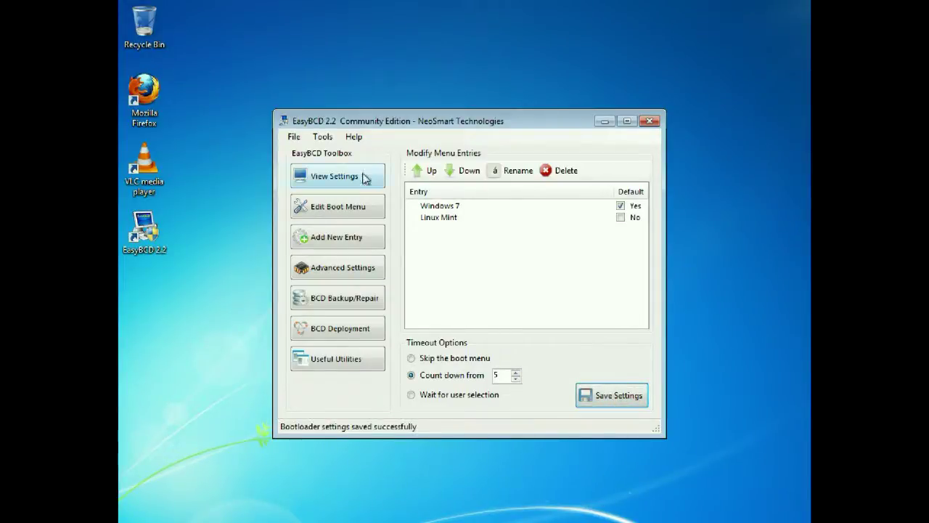
pyautogui.click(309, 177)
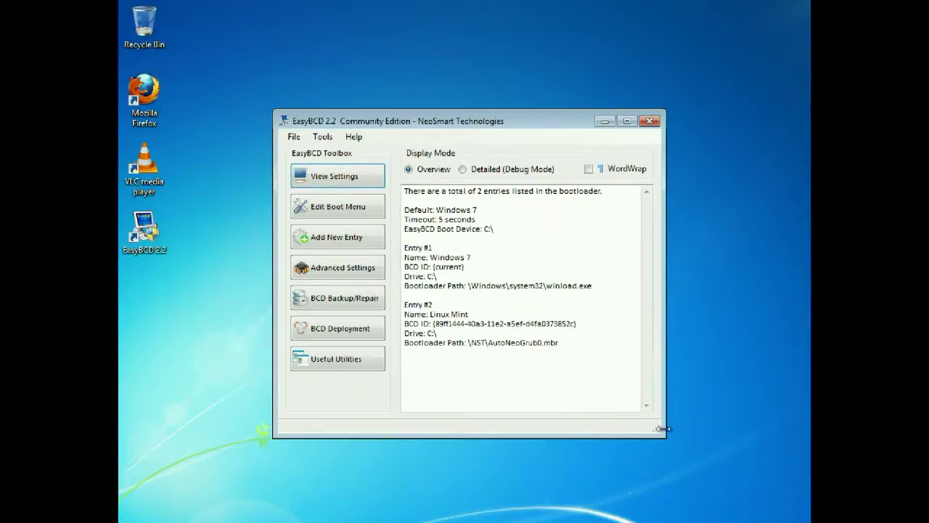
pyautogui.click(649, 121)
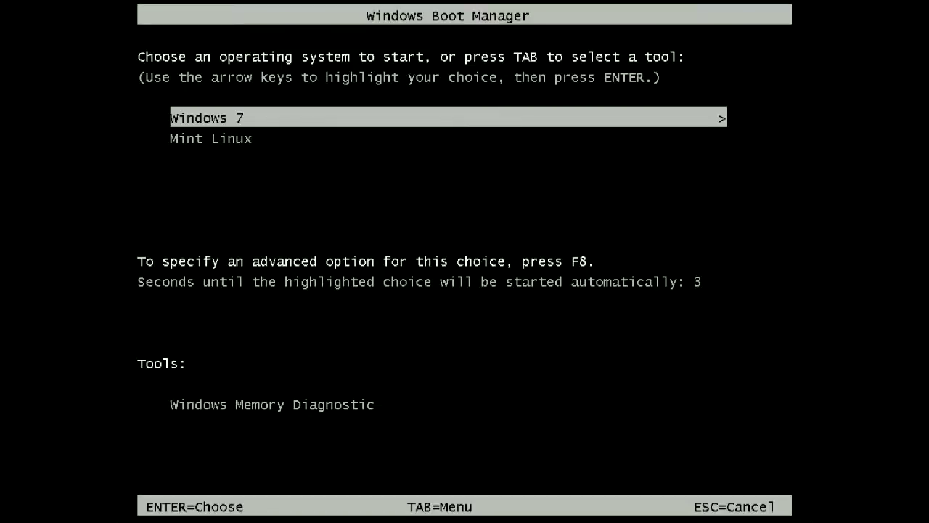
# - Pick Mint Linux in Windows Boot Manager and boot it
pyautogui.press('Down')
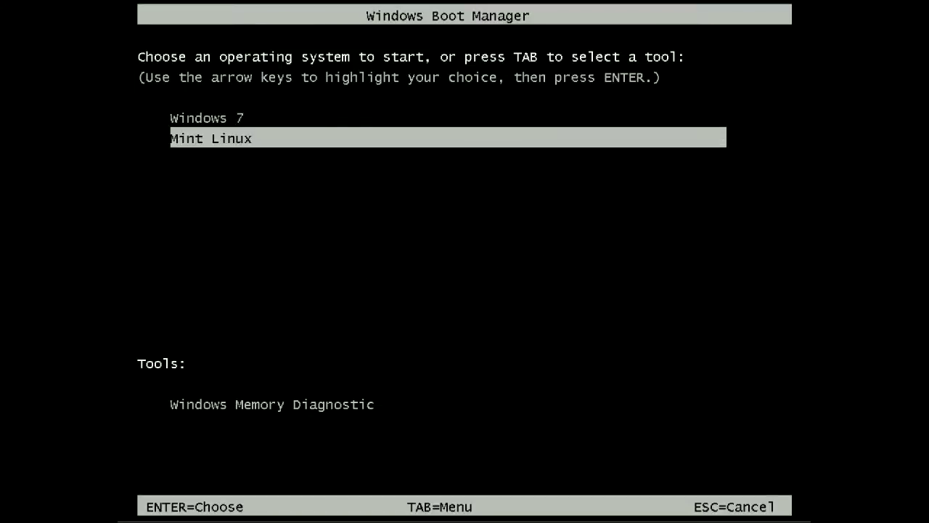
pyautogui.press('Return')
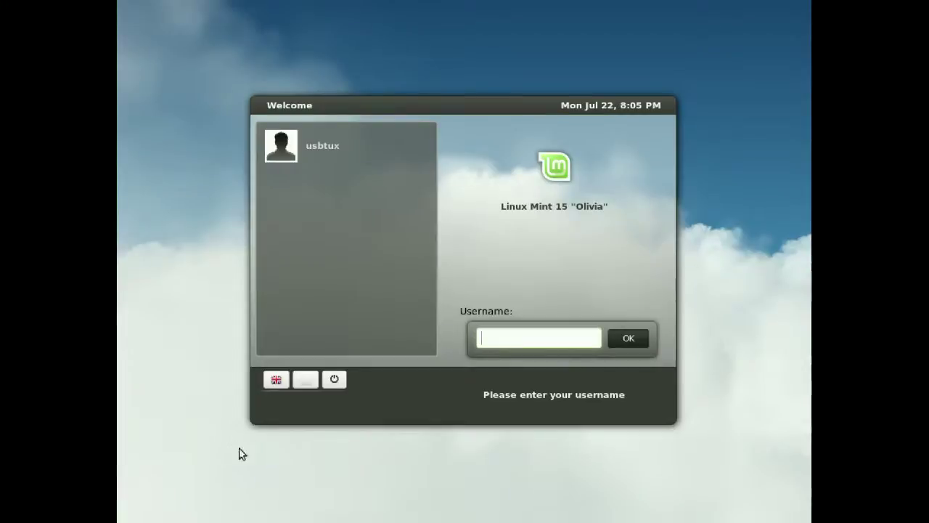
# - Log in to the Mint user account with its password and close the Welcome Screen
pyautogui.click(294, 148)
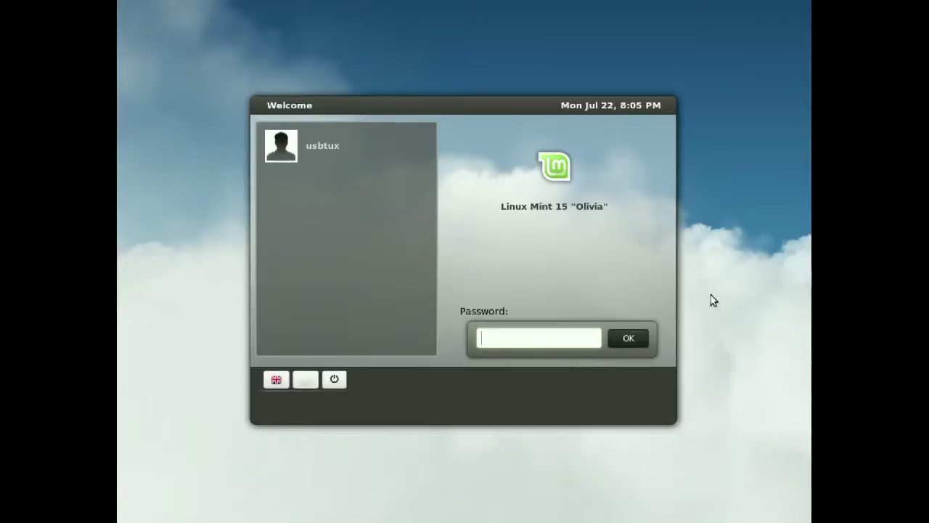
pyautogui.write('********')
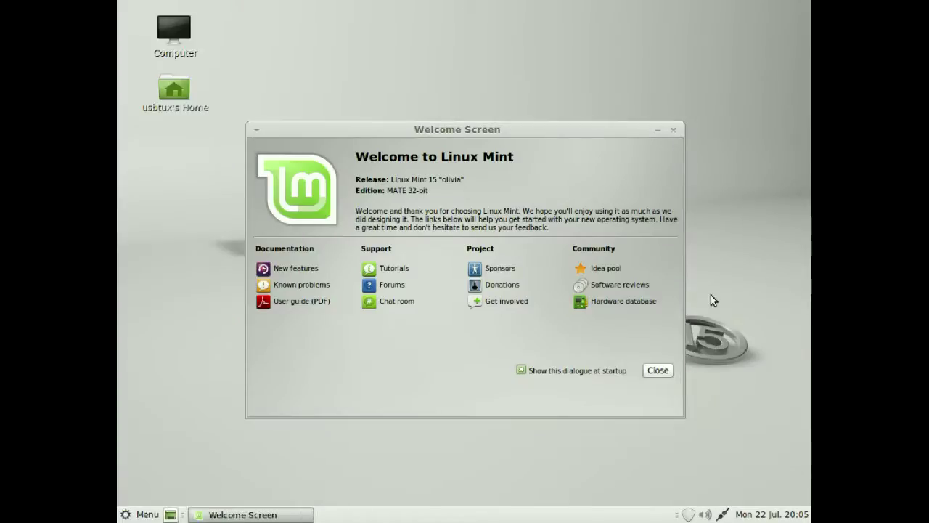
pyautogui.click(668, 370)
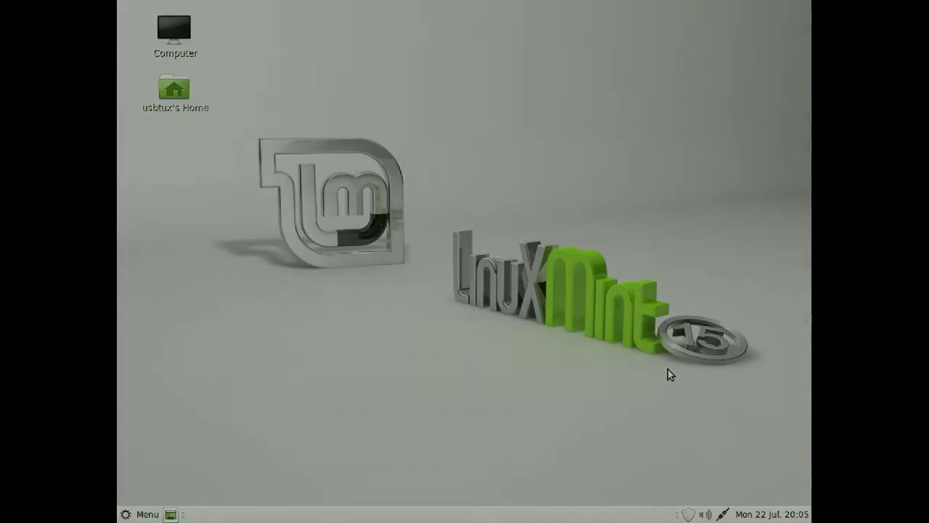